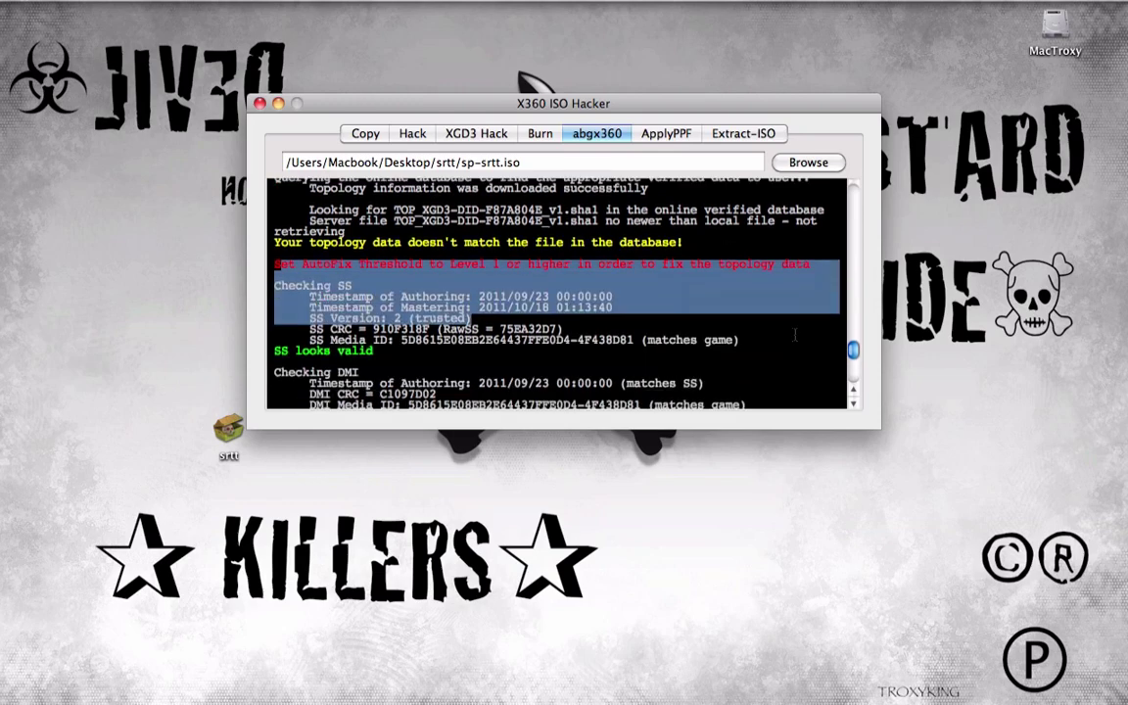
Examine the abgx360 report for sp-srtt.iso, highlighting the stealth check and stealth-file patching results.
left_click(733, 364)
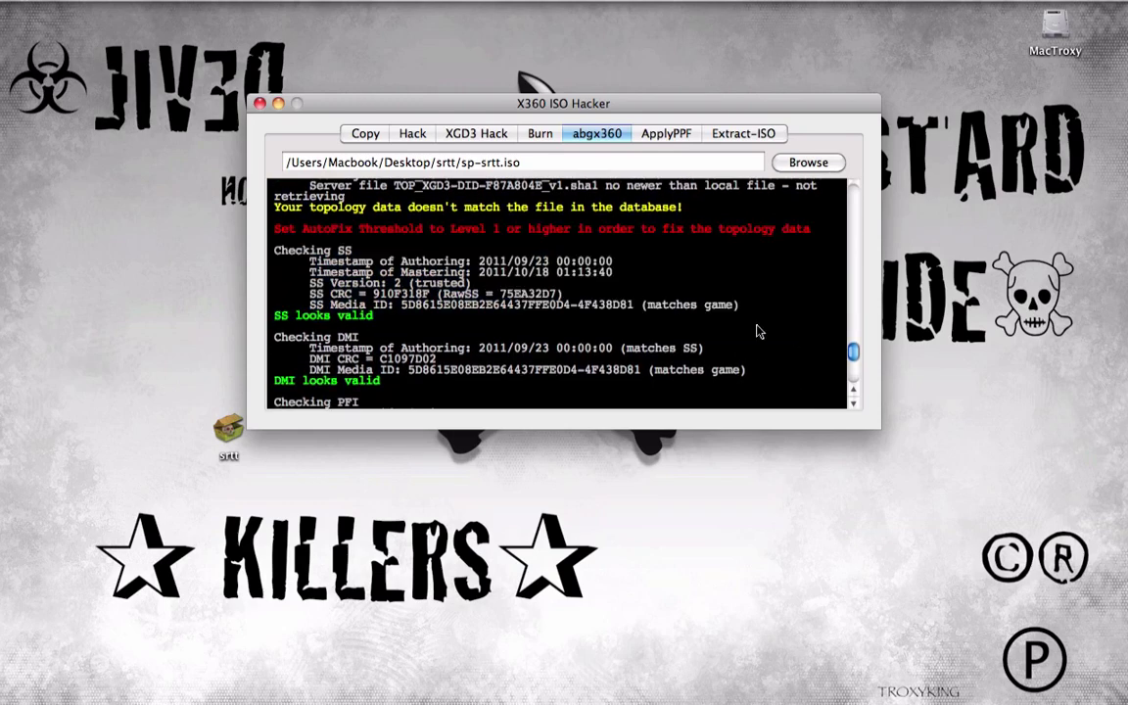
scroll(755, 333, "down", 5)
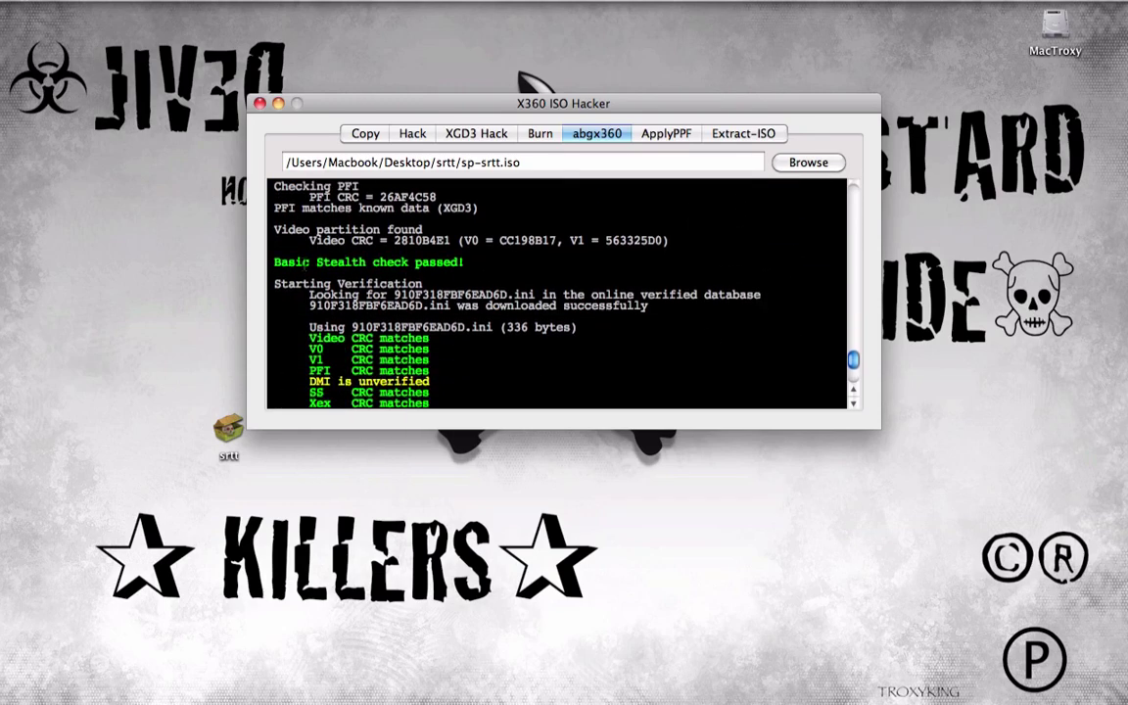
left_click_drag(255, 251, 465, 263)
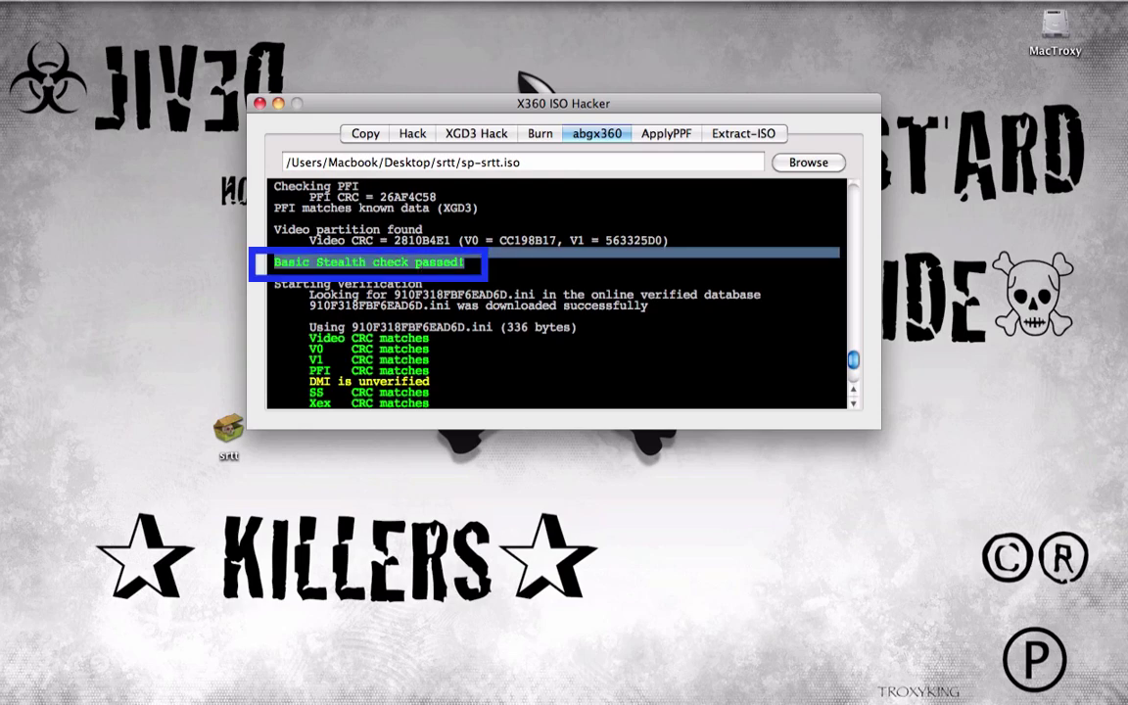
scroll(486, 275, "down", 3)
scroll(486, 274, "down", 3)
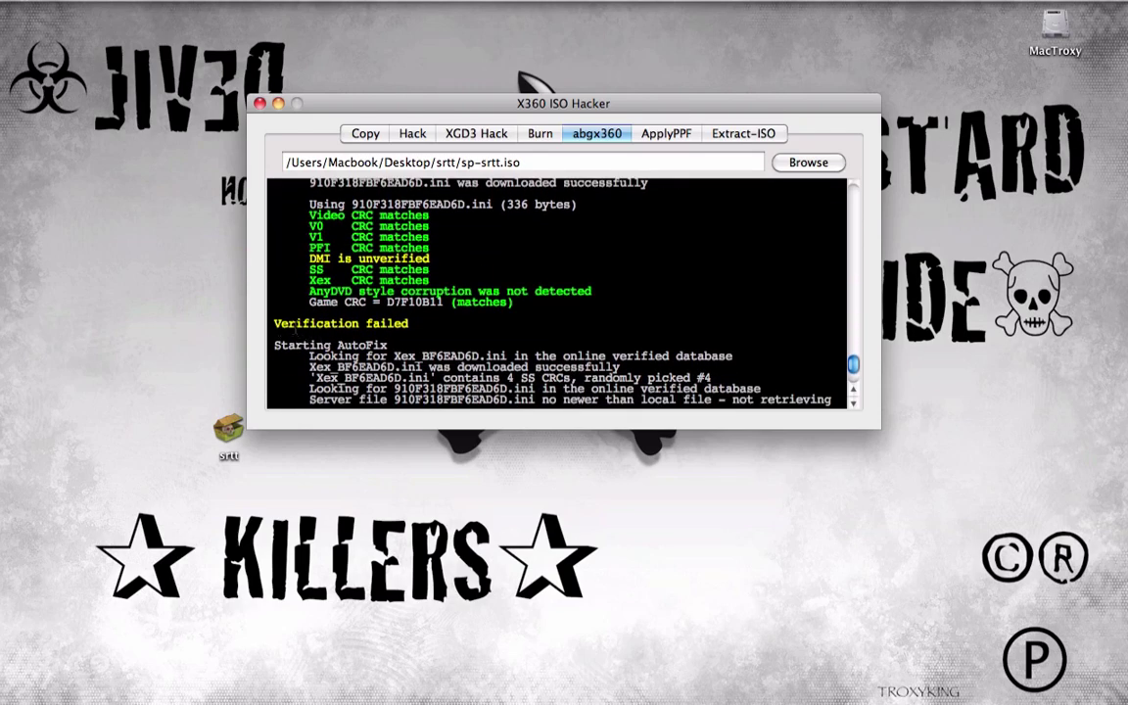
scroll(494, 319, "down", 5)
scroll(494, 321, "down", 2)
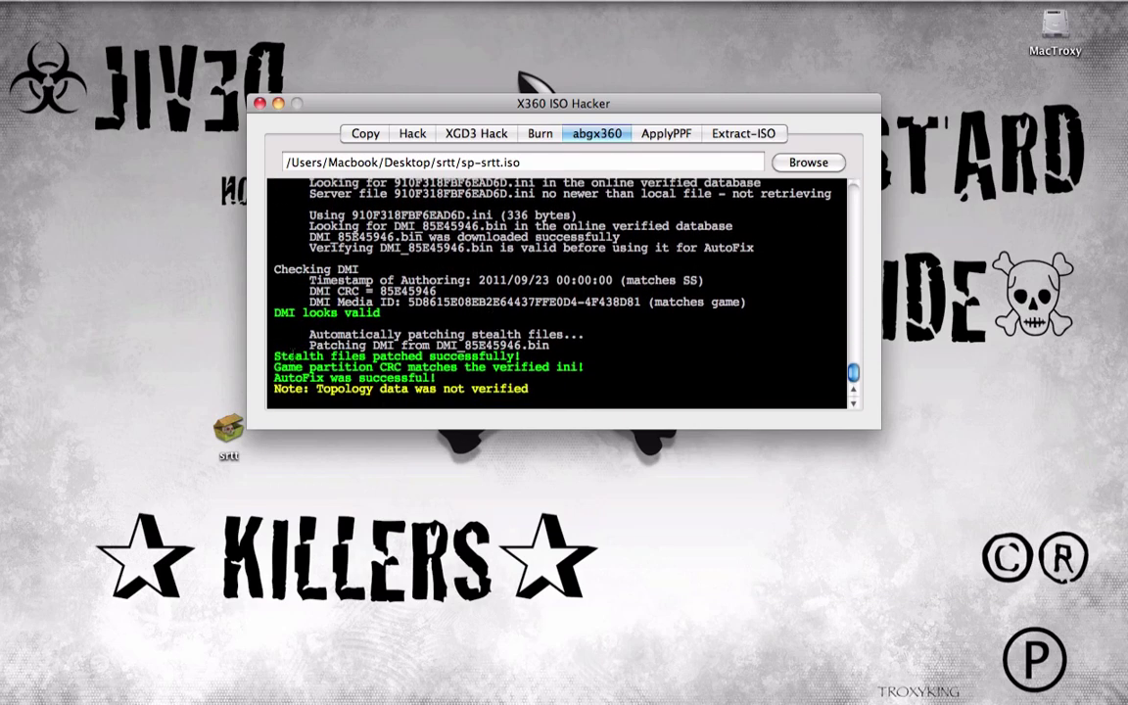
left_click_drag(274, 356, 526, 359)
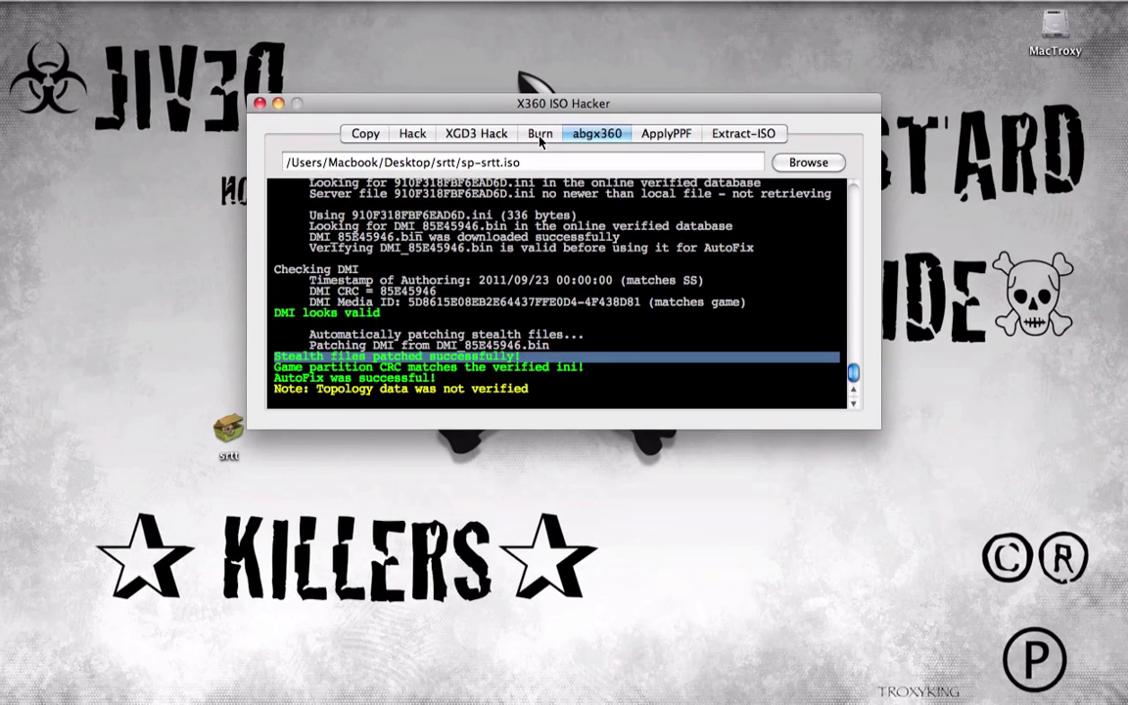
Go back through the abgx360 report to the PFI check and highlight the disc format named there.
scroll(525, 251, "up", 10)
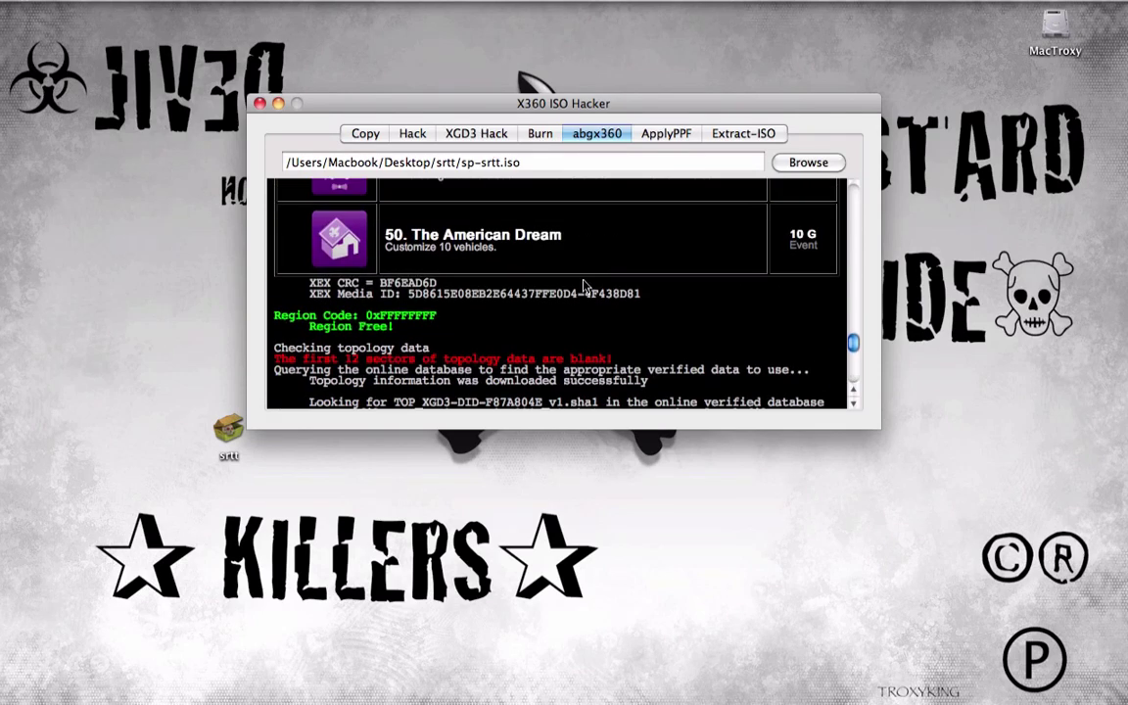
right_click(583, 285)
left_click(585, 266)
scroll(687, 329, "down", 5)
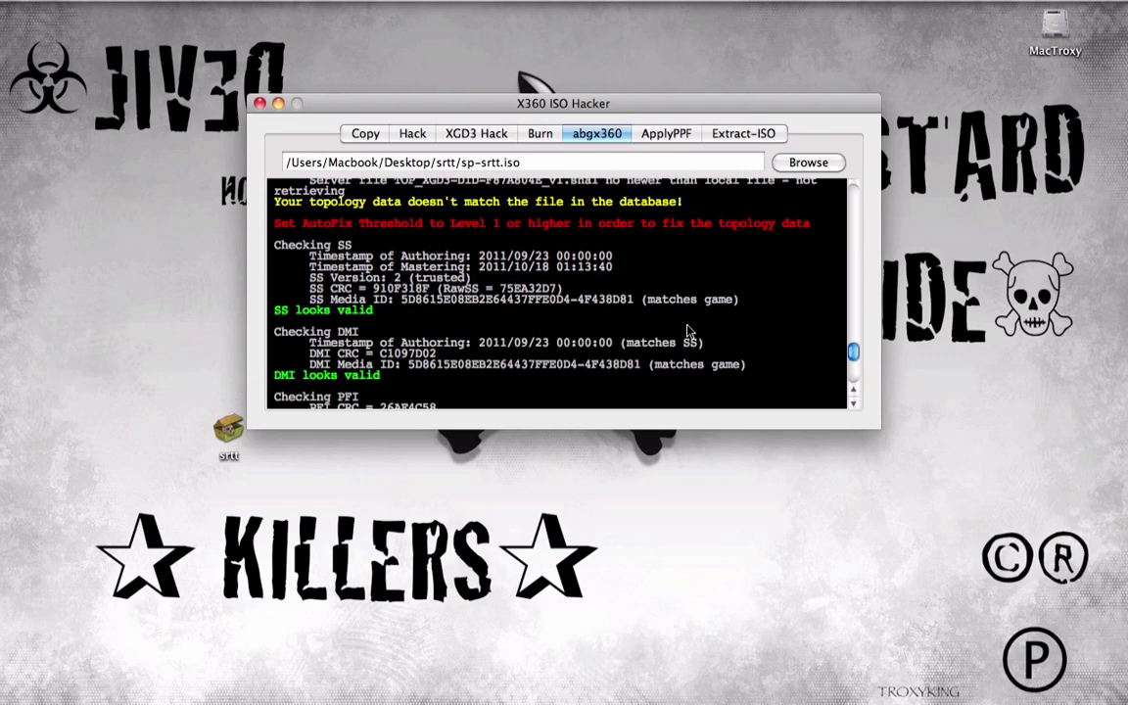
scroll(687, 329, "down", 3)
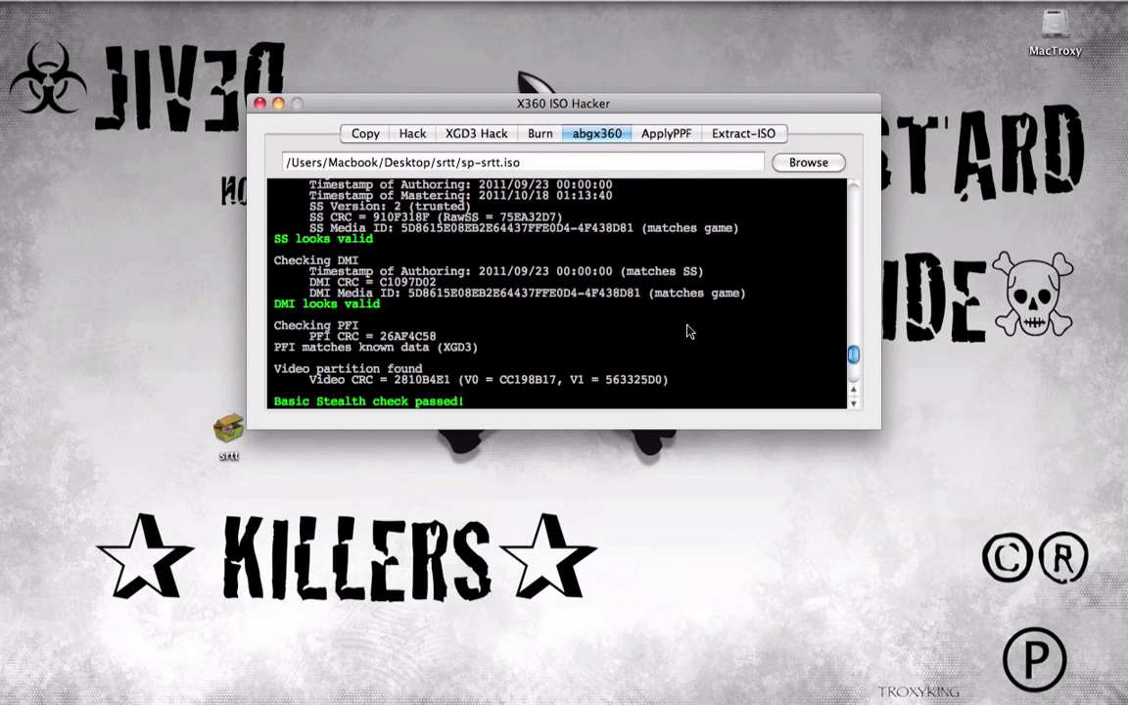
left_click_drag(525, 347, 437, 347)
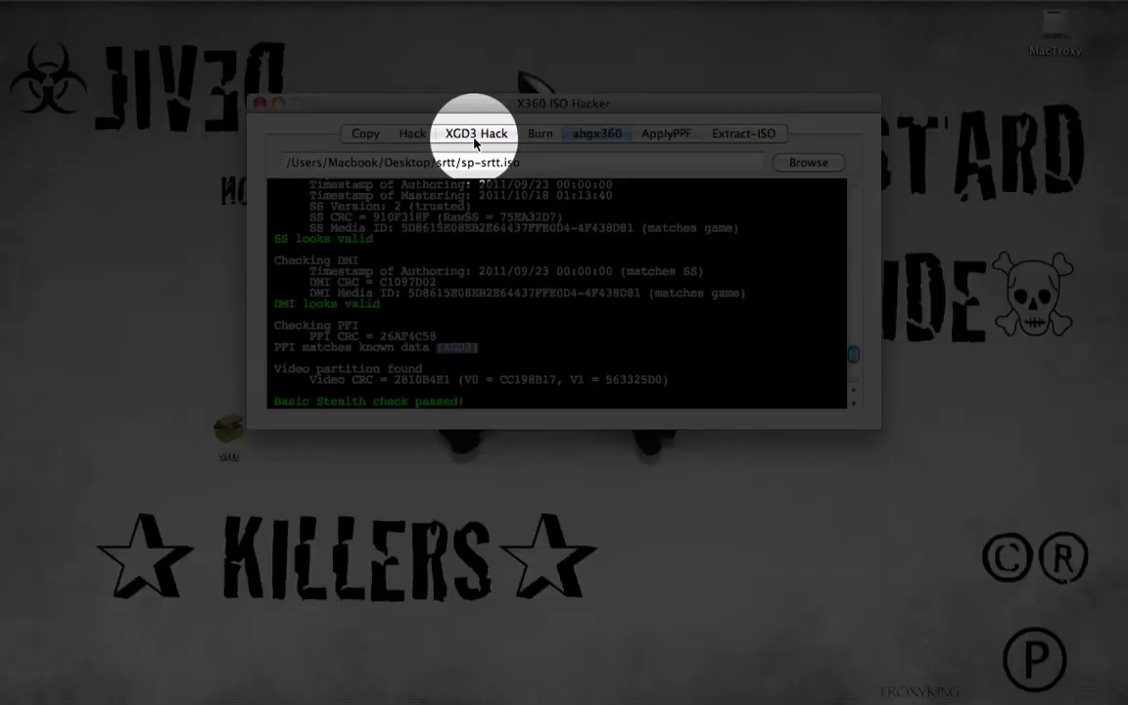
Load sp-srtt.iso from the srtt folder into XGD3 Hack and run the hack on it.
left_click(476, 133)
left_click(808, 203)
left_click(571, 190)
left_click(748, 427)
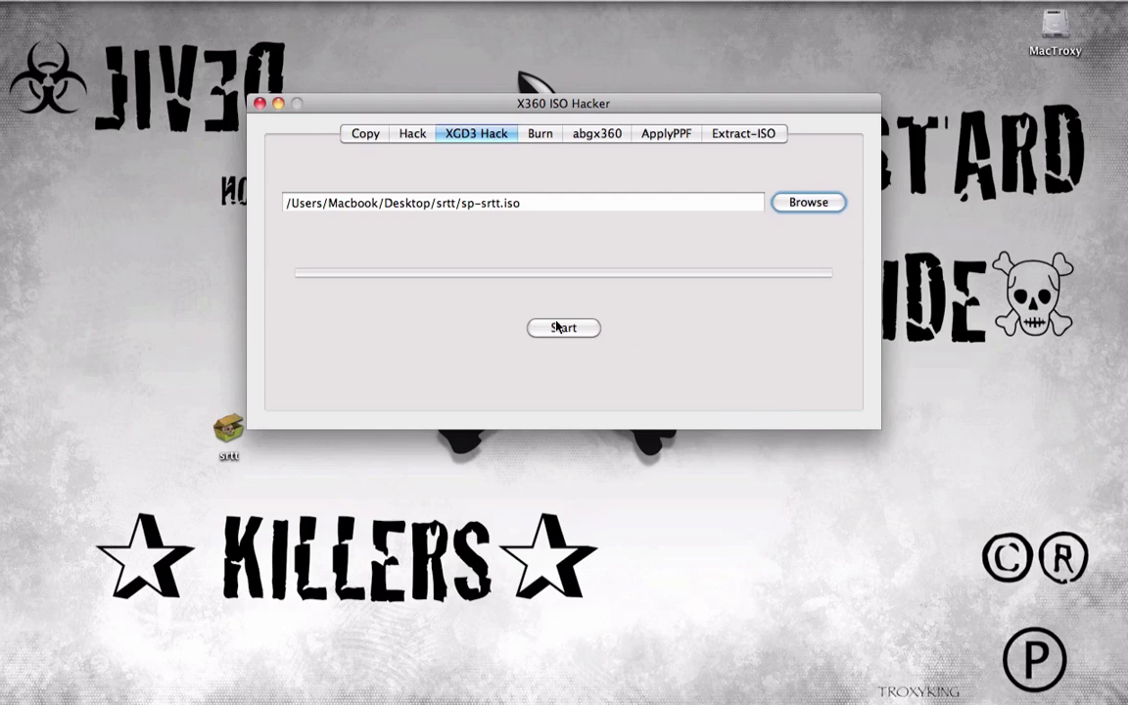
left_click(563, 331)
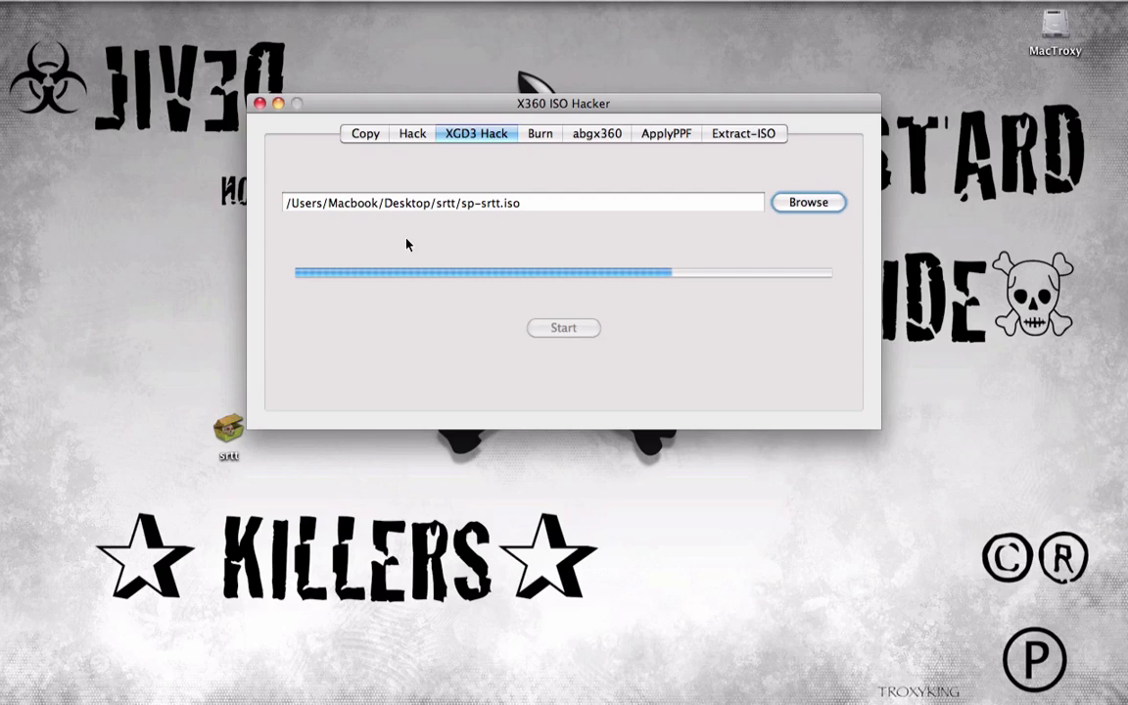
left_click_drag(407, 245, 404, 315)
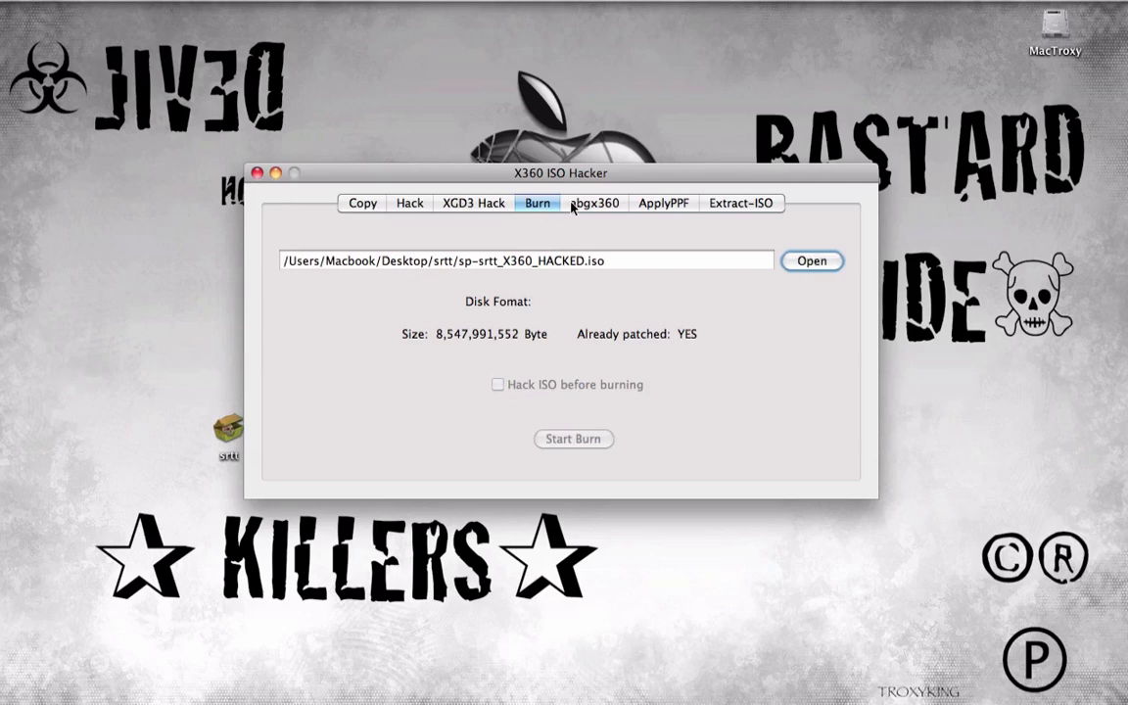
left_click(454, 205)
left_click(413, 209)
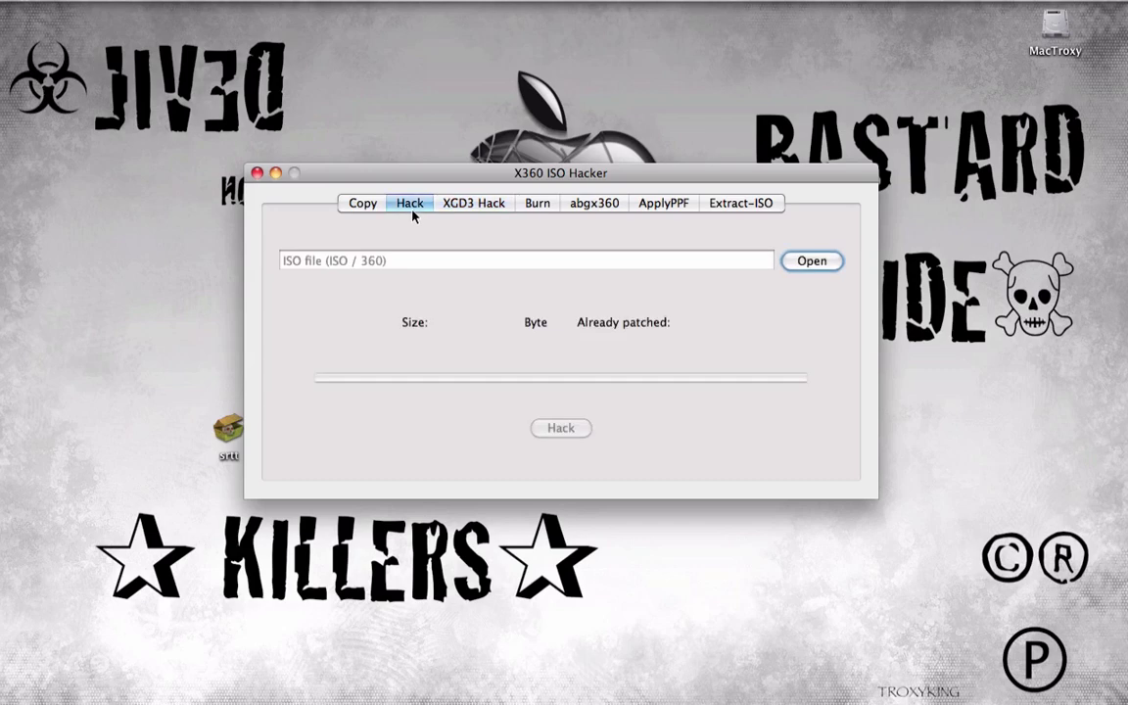
left_click(367, 211)
Load sp-srtt_X360_HACKED.iso from the srtt folder as the image for burning.
left_click(547, 205)
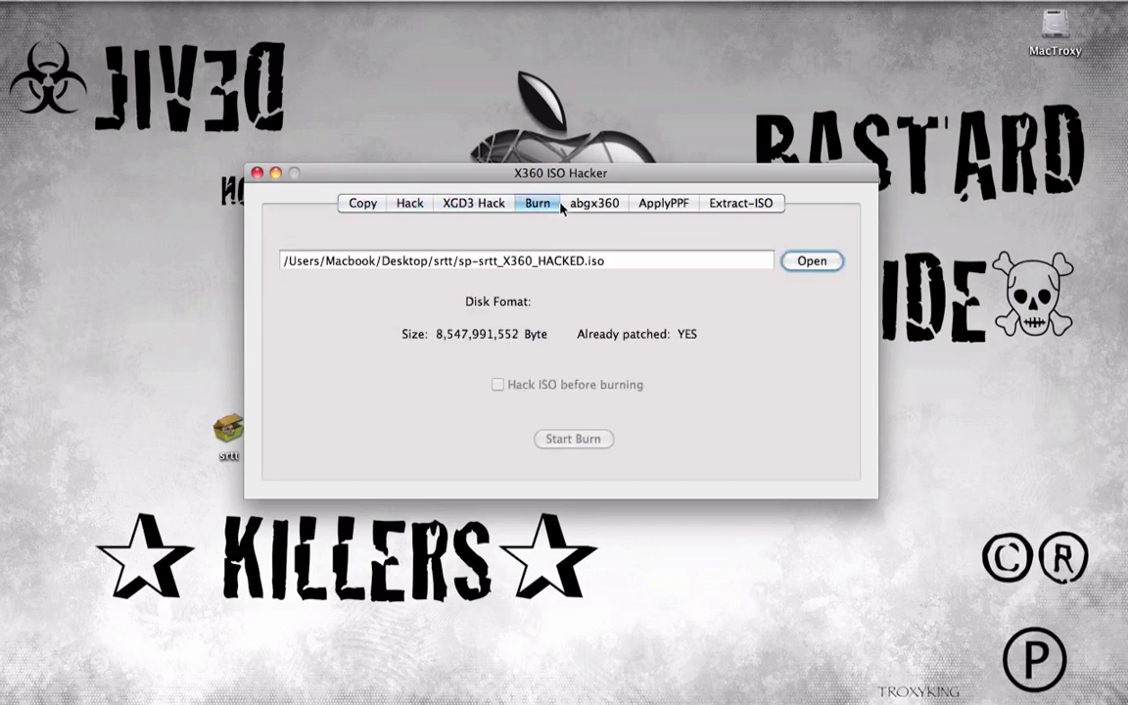
left_click(821, 262)
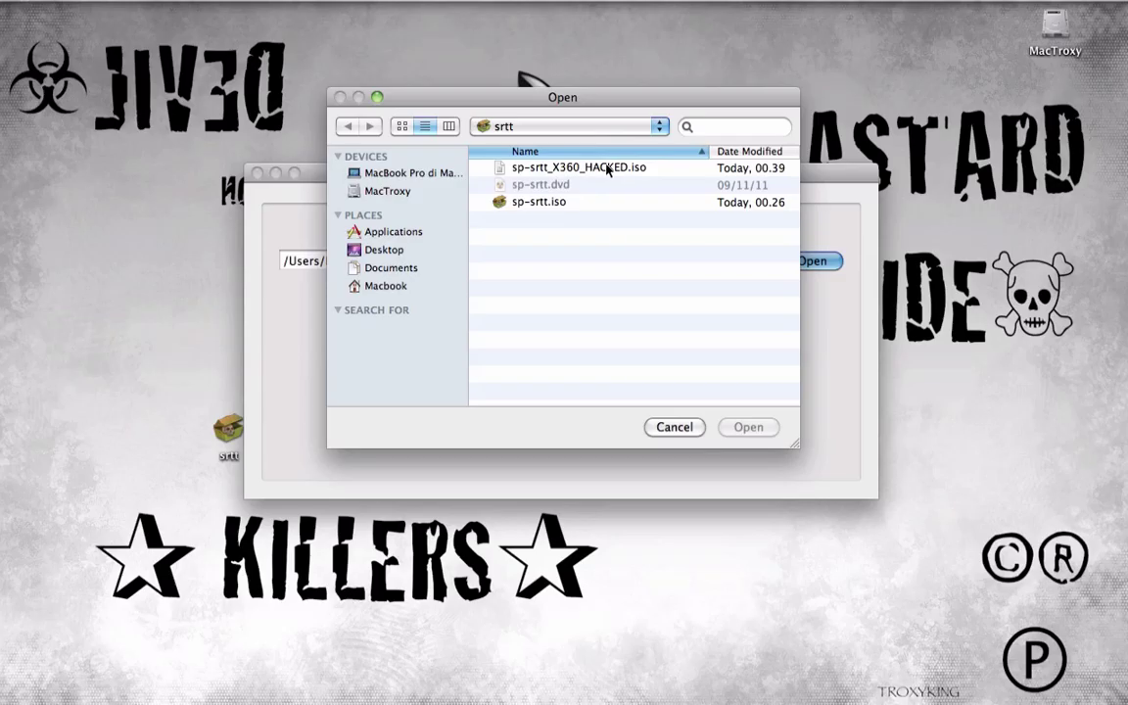
left_click(608, 168)
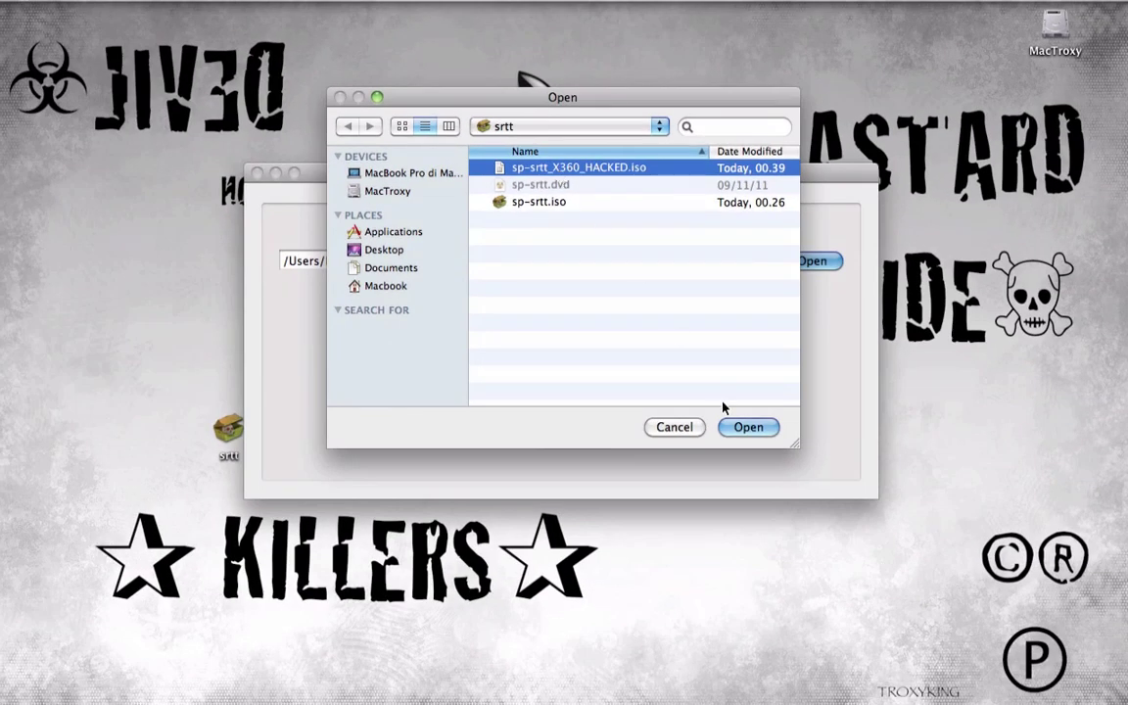
left_click(749, 428)
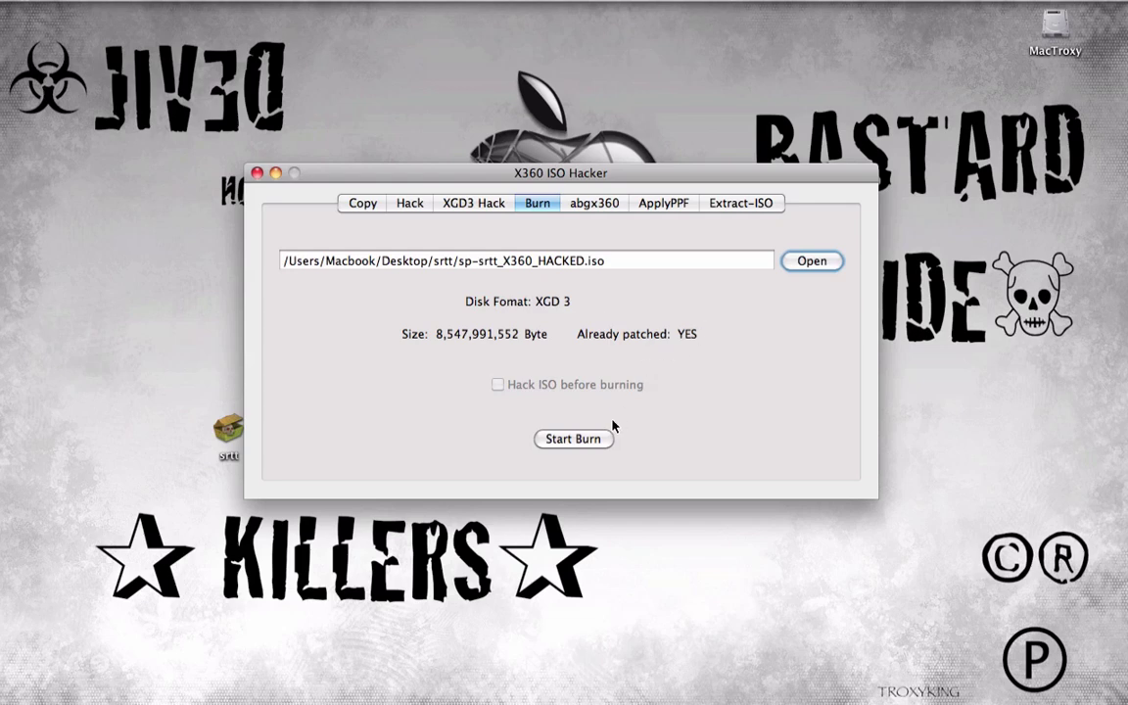
Burn the hacked ISO to the disc in the SuperDrive at 2.4x speed, with verification of burned data enabled.
left_click(588, 440)
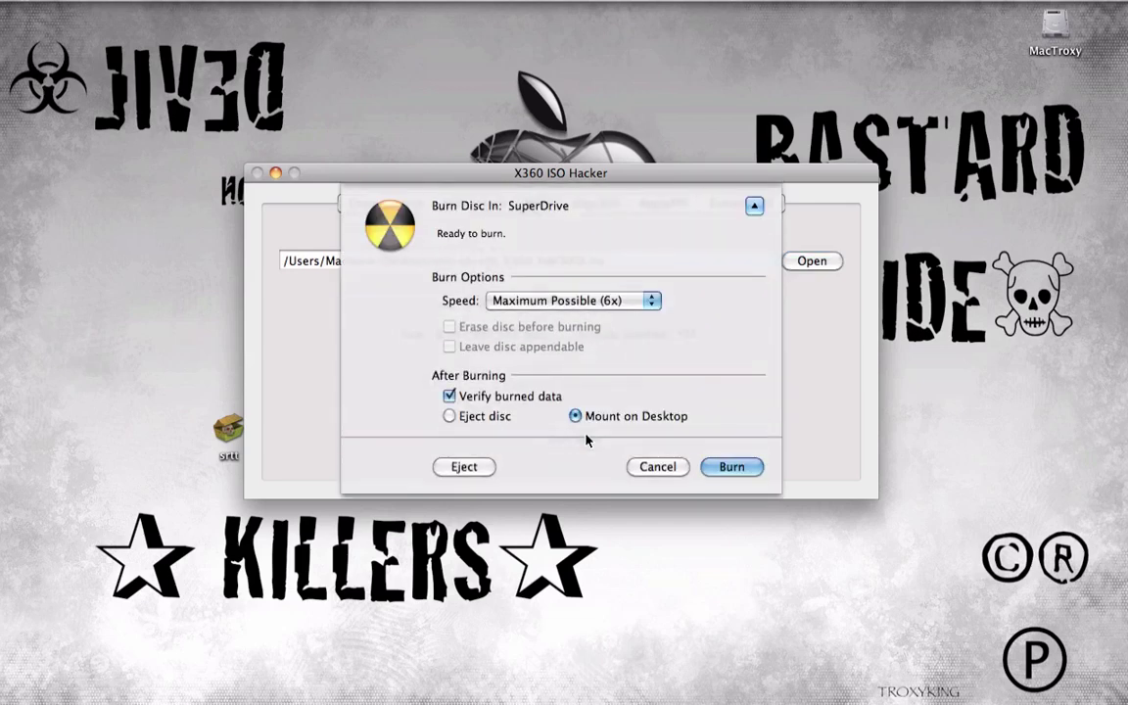
left_click(650, 299)
left_click(648, 335)
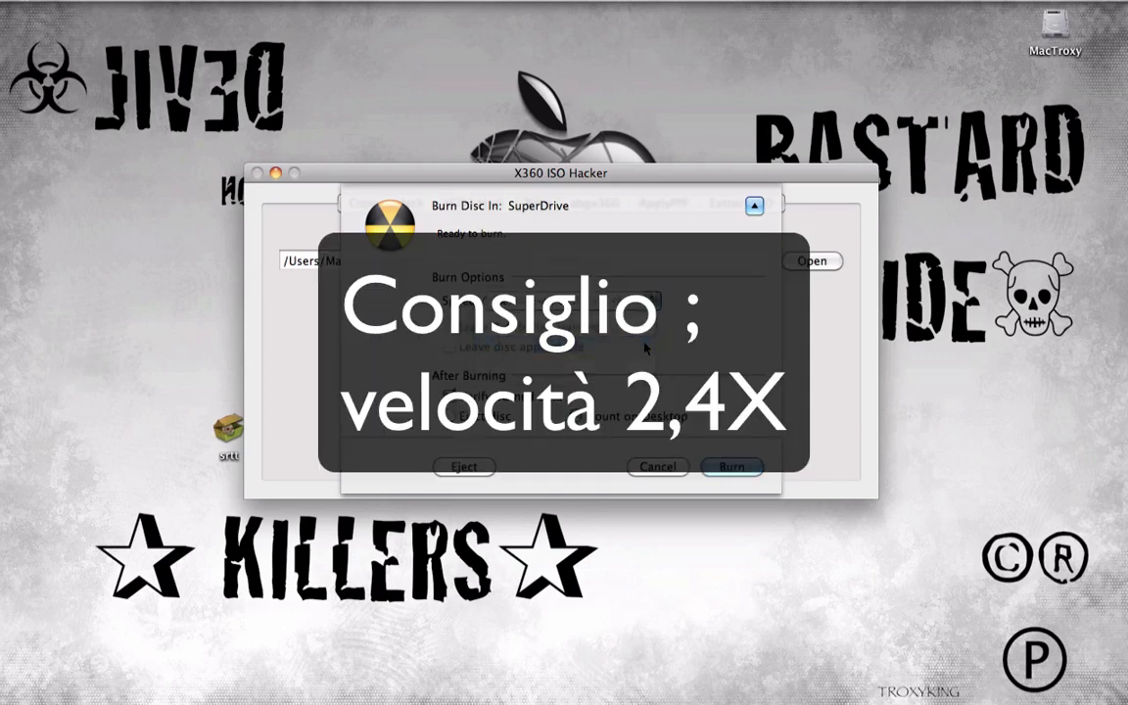
left_click(734, 468)
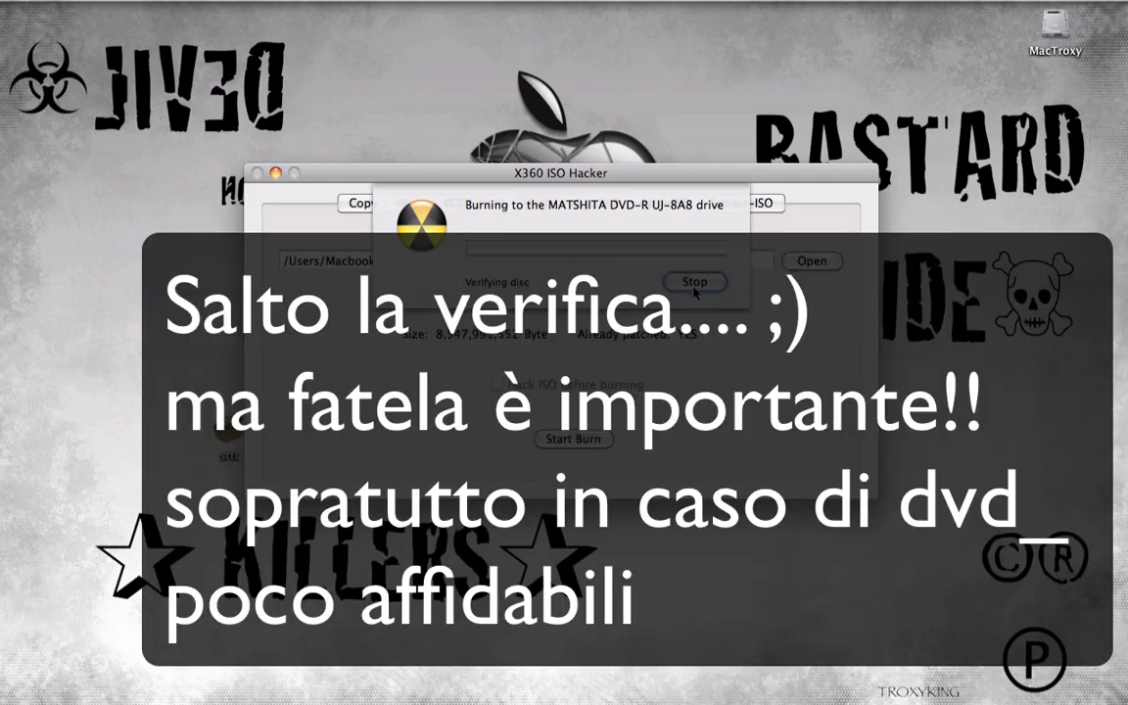
Stop the verification of the burned disc and quit DVD Player.
left_click(694, 282)
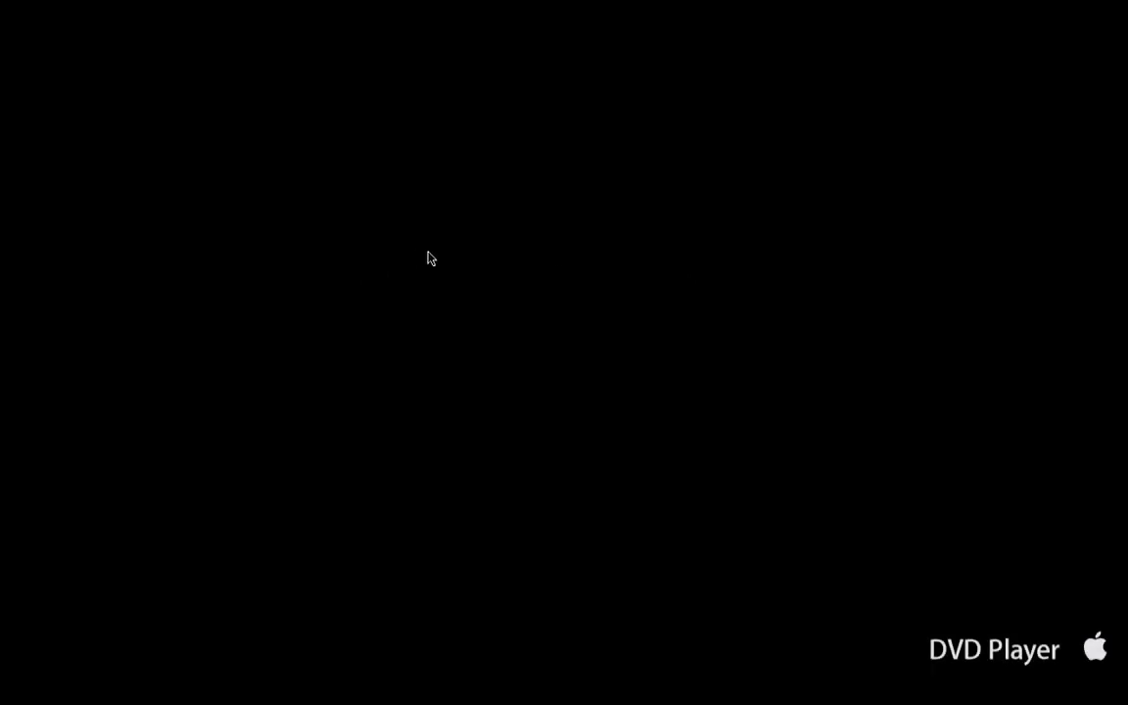
key("Escape")
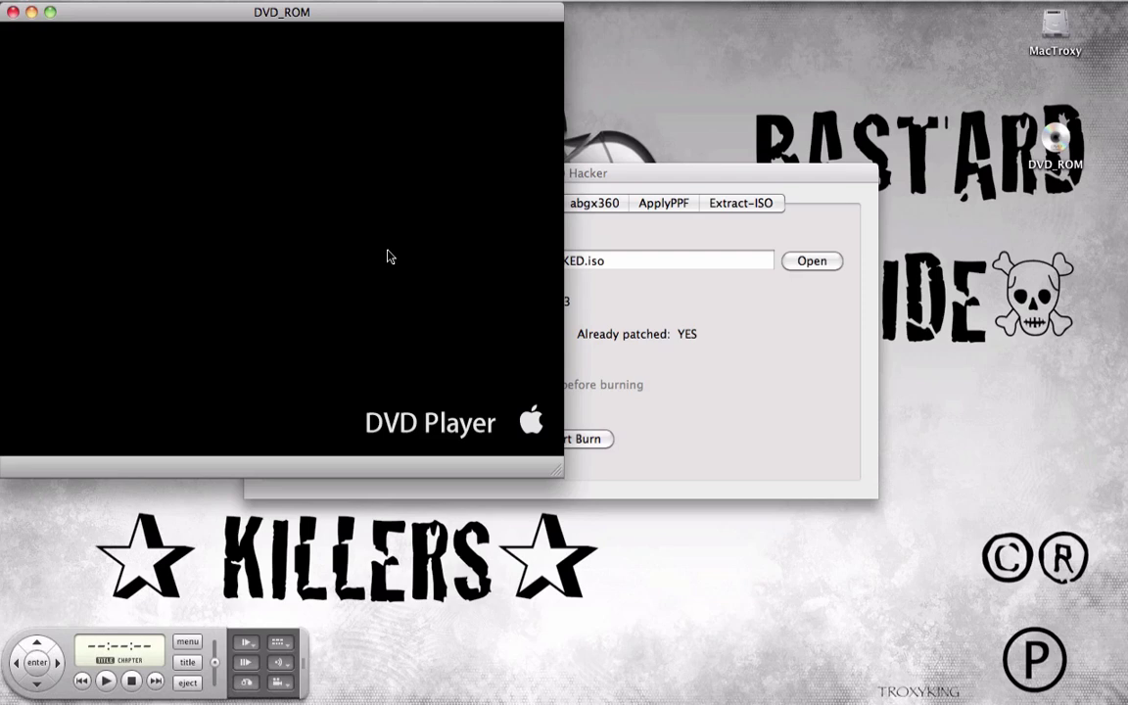
key("super+q")
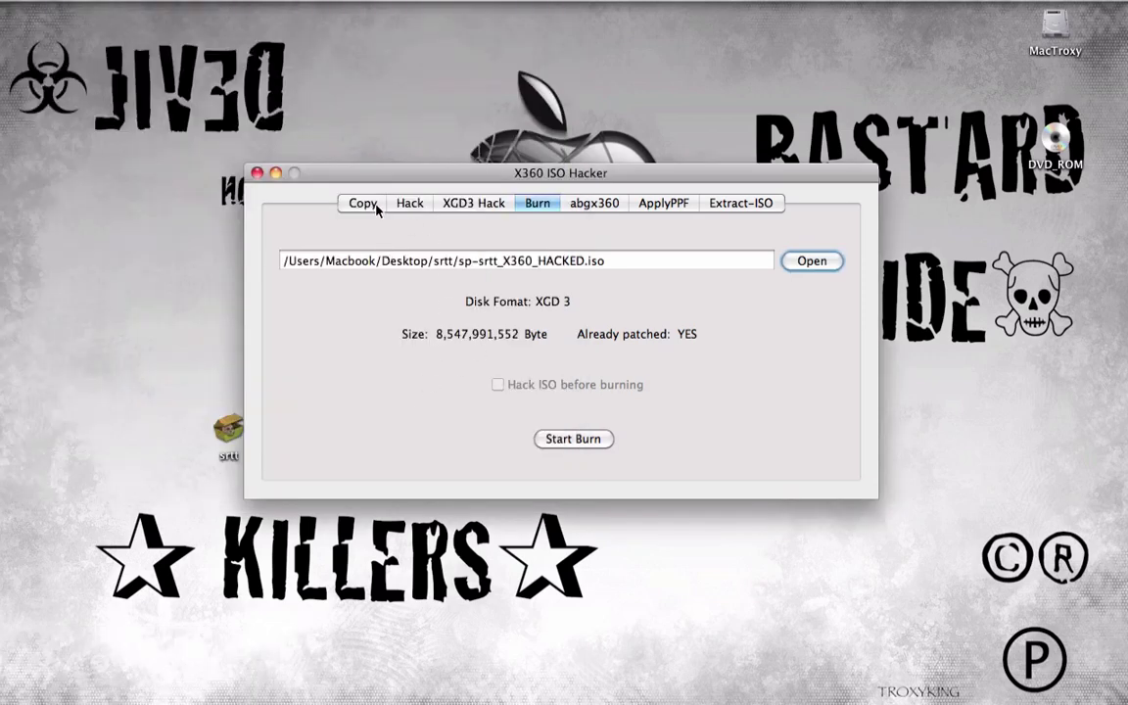
left_click(374, 205)
left_click(410, 205)
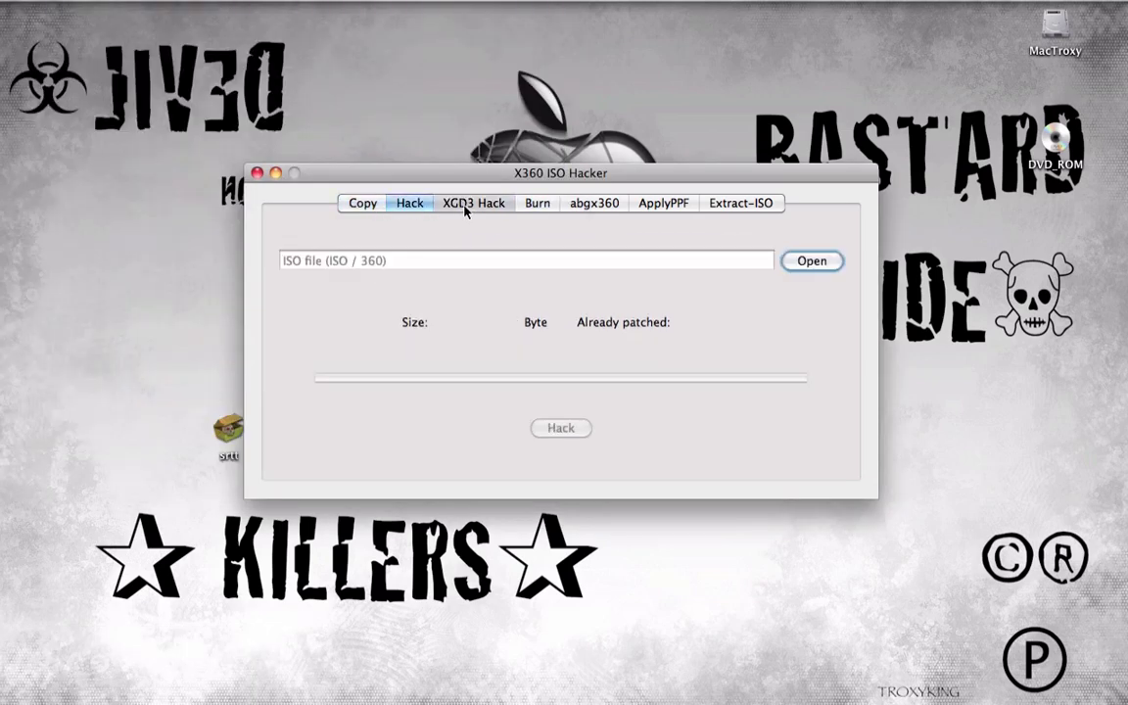
left_click(474, 206)
left_click(531, 205)
Review the abgx360 report for sp-srtt.iso again, including the game details and the achievements list.
left_click(594, 204)
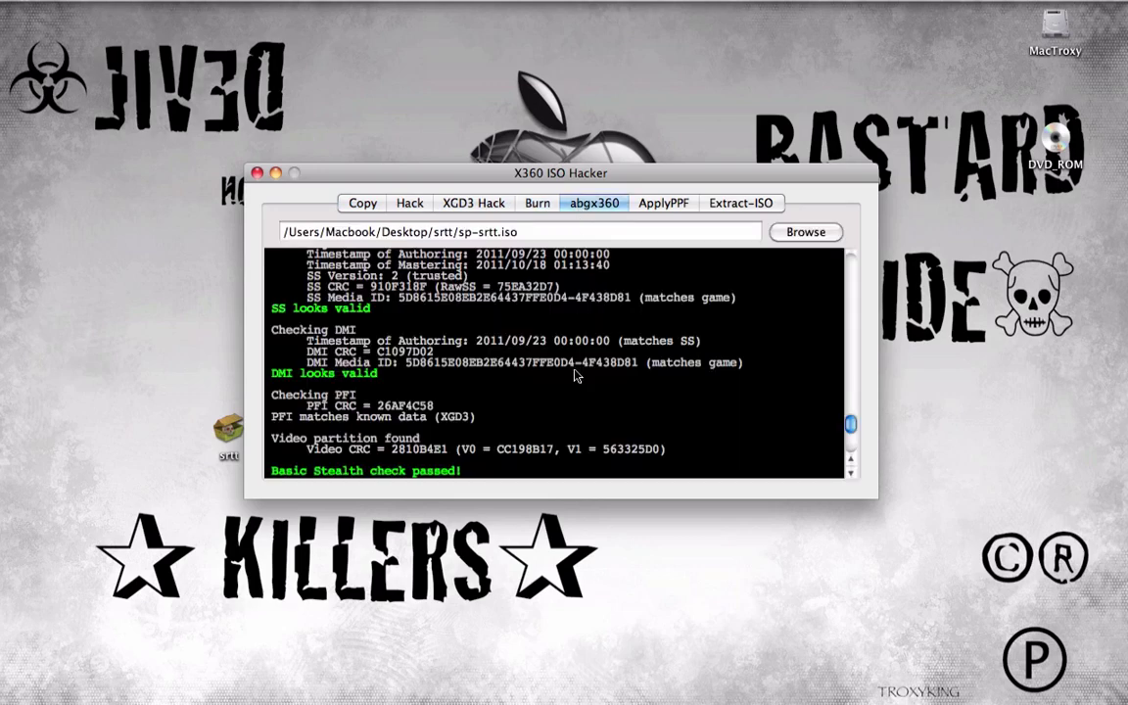
scroll(549, 353, "down", 10)
scroll(575, 375, "up", 15)
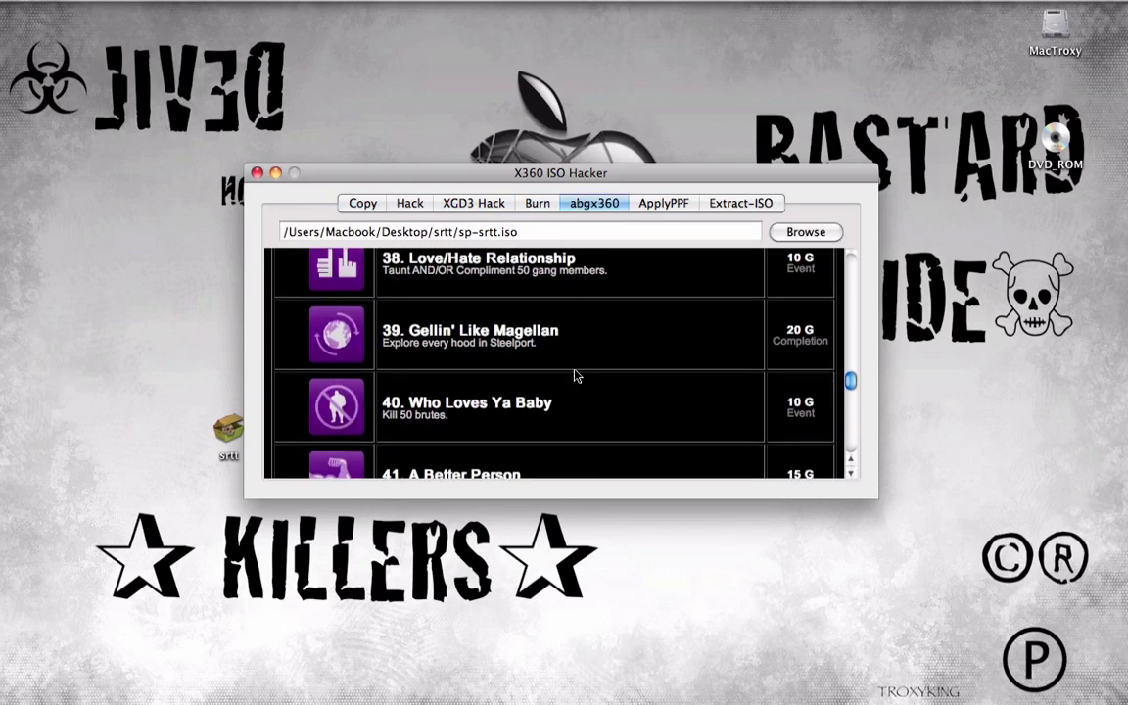
scroll(575, 375, "up", 20)
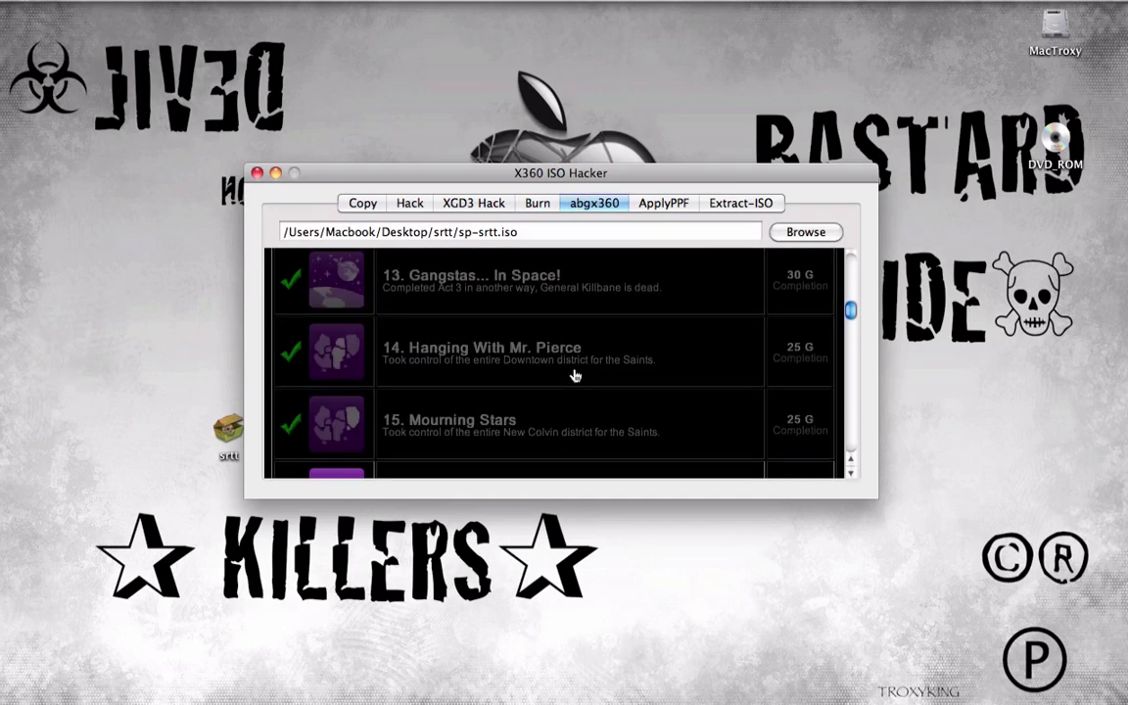
scroll(575, 375, "up", 5)
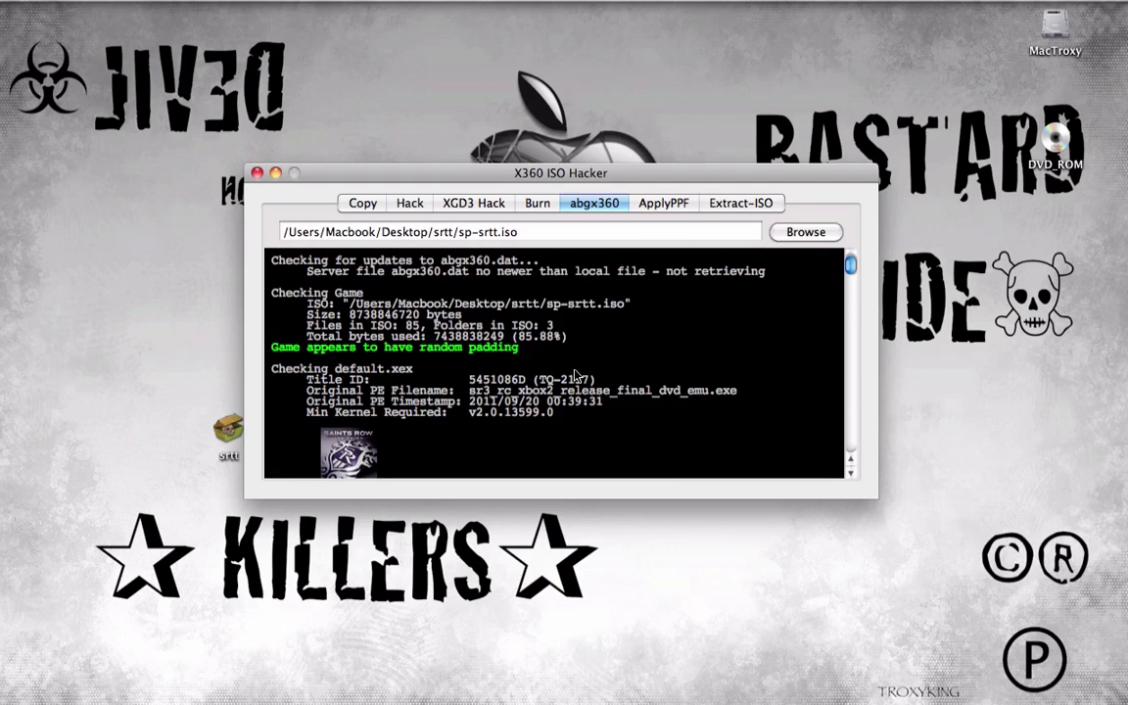
scroll(516, 331, "down", 3)
scroll(470, 362, "up", 5)
scroll(470, 362, "down", 6)
scroll(470, 361, "up", 4)
scroll(470, 361, "up", 4)
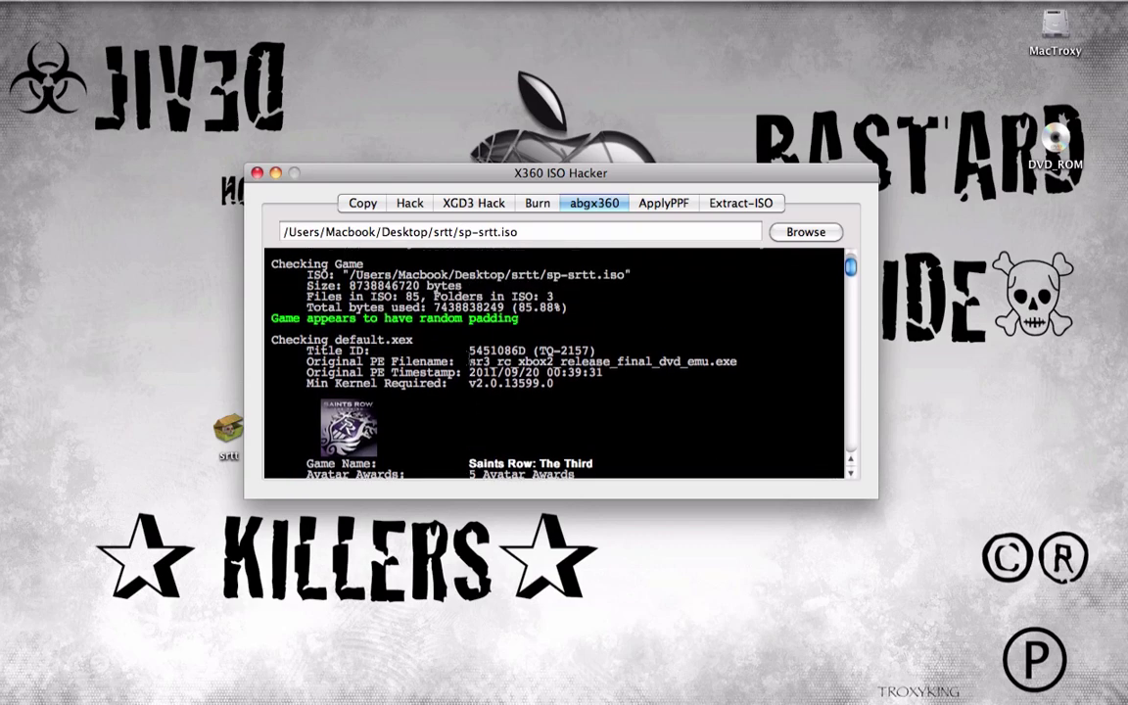
scroll(471, 359, "down", 8)
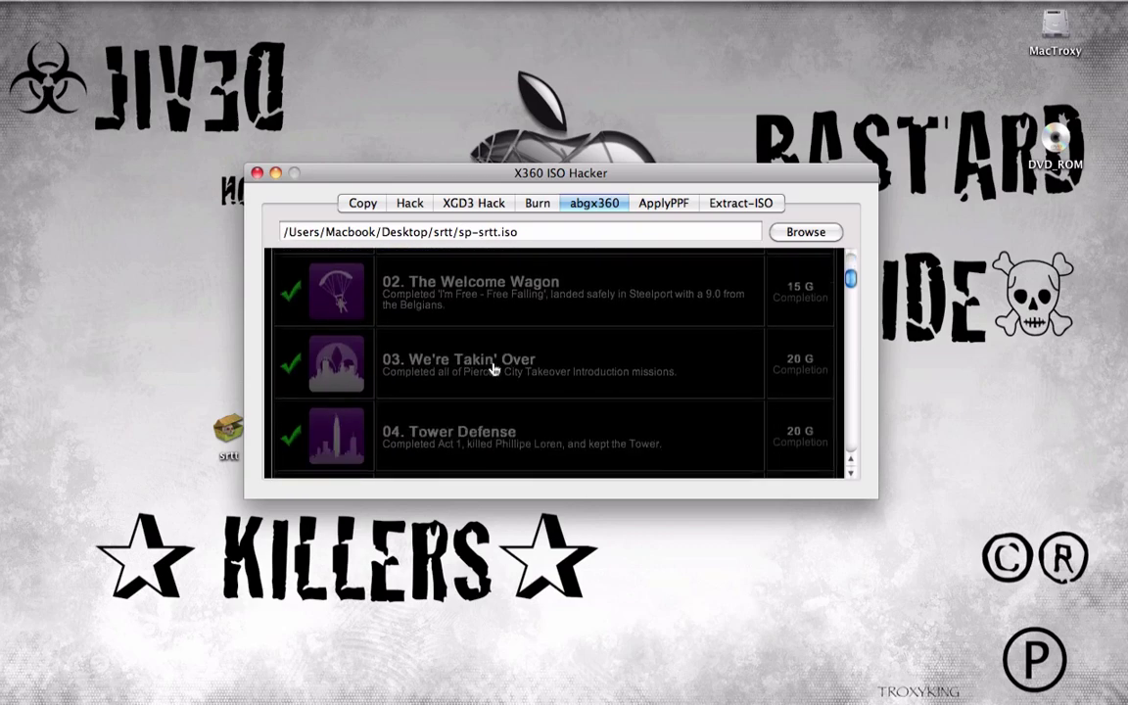